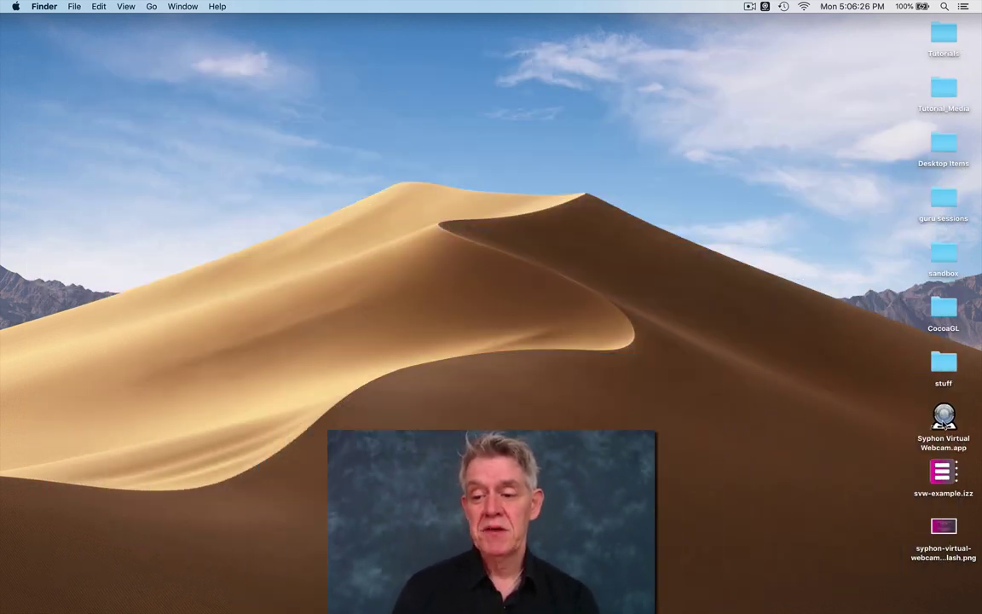
Download the OBS Virtual Webcam v1.2.0 plugin and confirm it in Safari's Downloads list
click(944, 421)
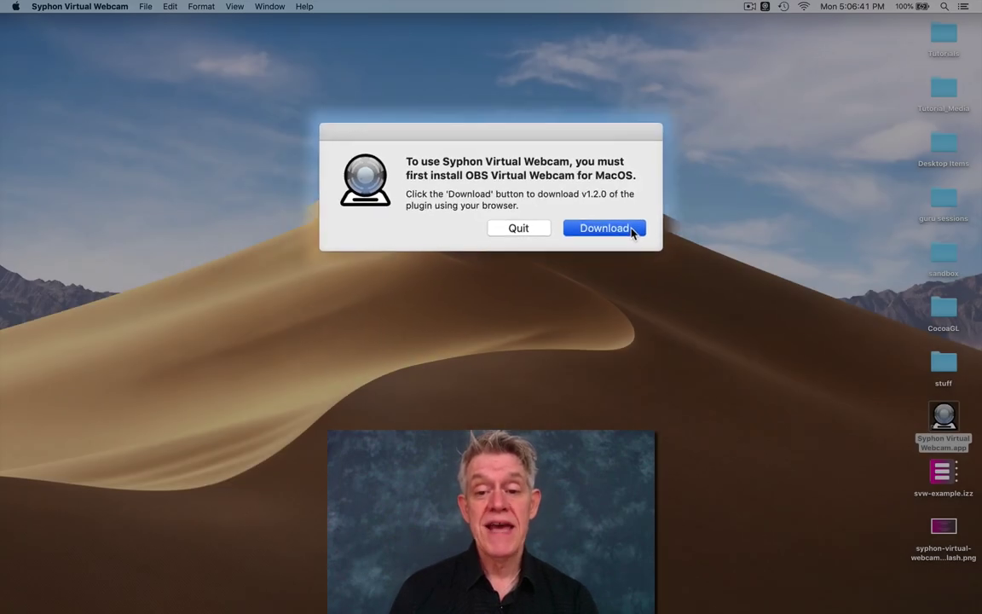
click(592, 220)
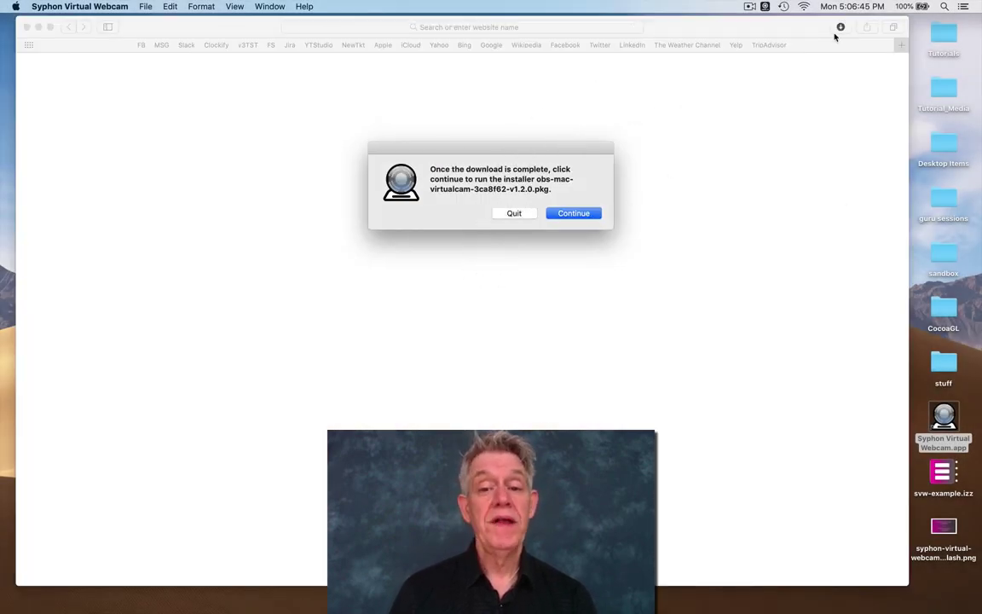
click(787, 34)
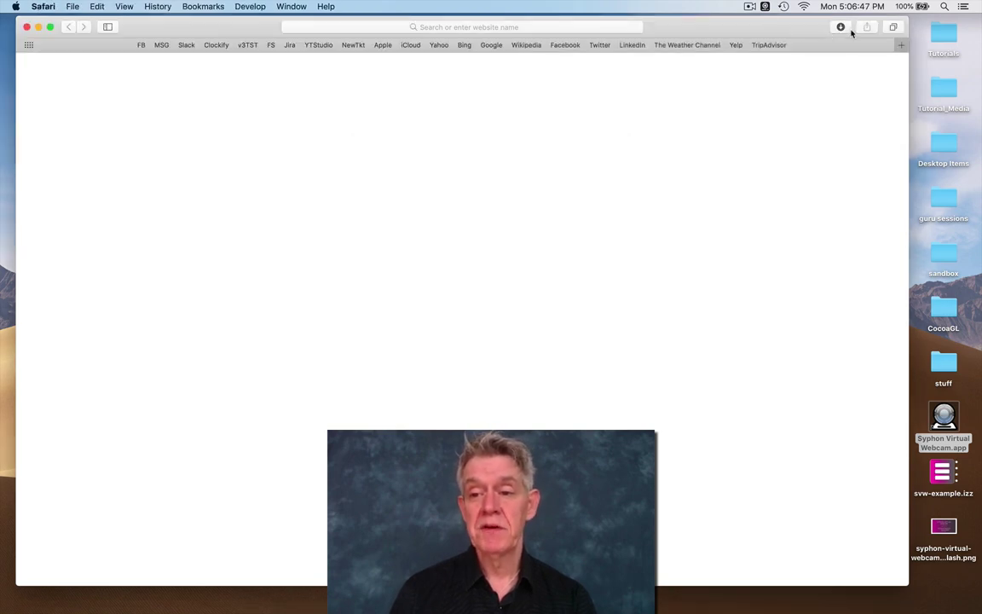
click(841, 28)
Quit Safari and continue to the downloaded plugin installer
click(26, 28)
click(26, 27)
click(43, 6)
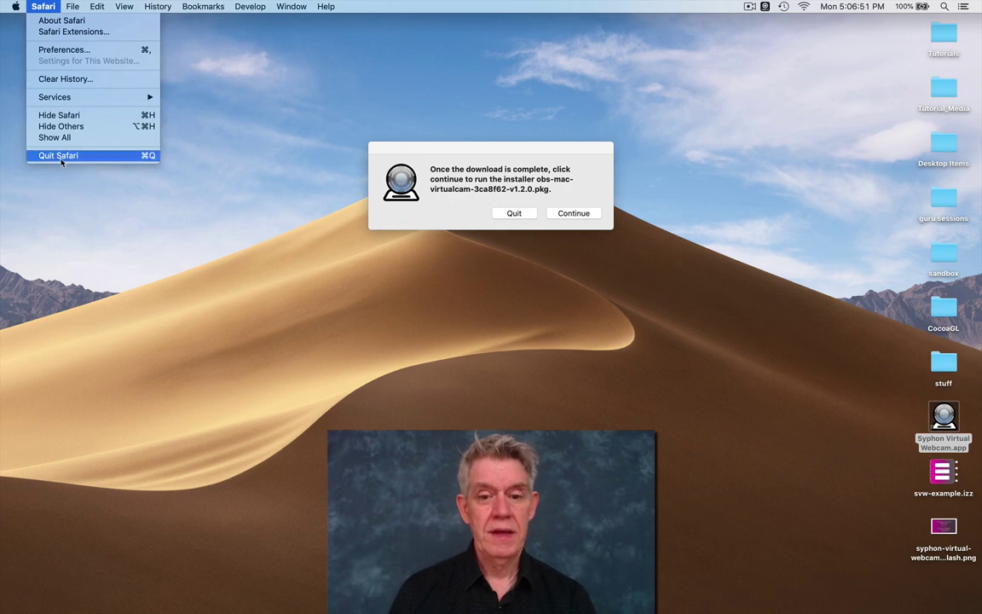
click(60, 158)
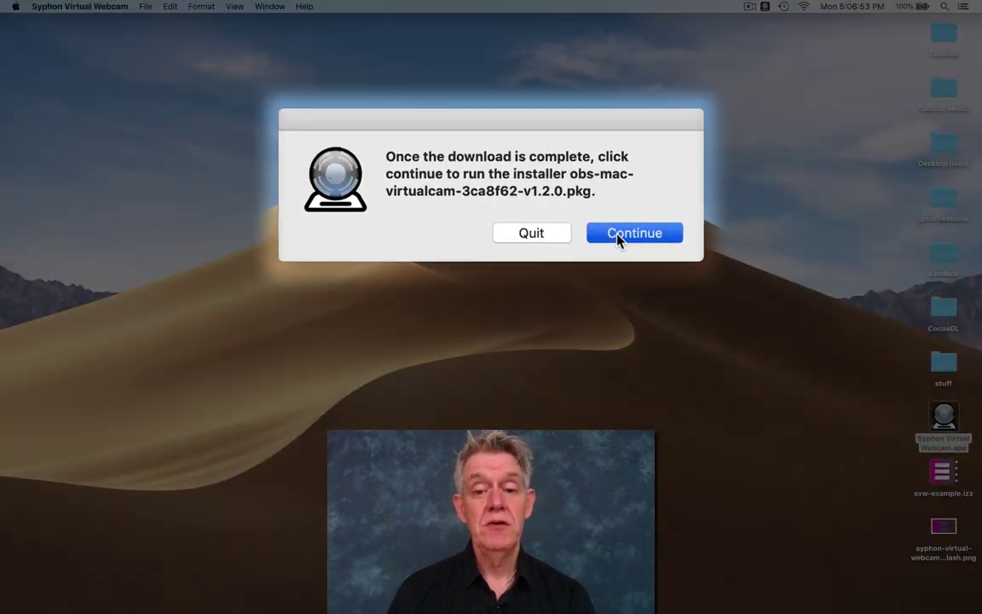
click(626, 242)
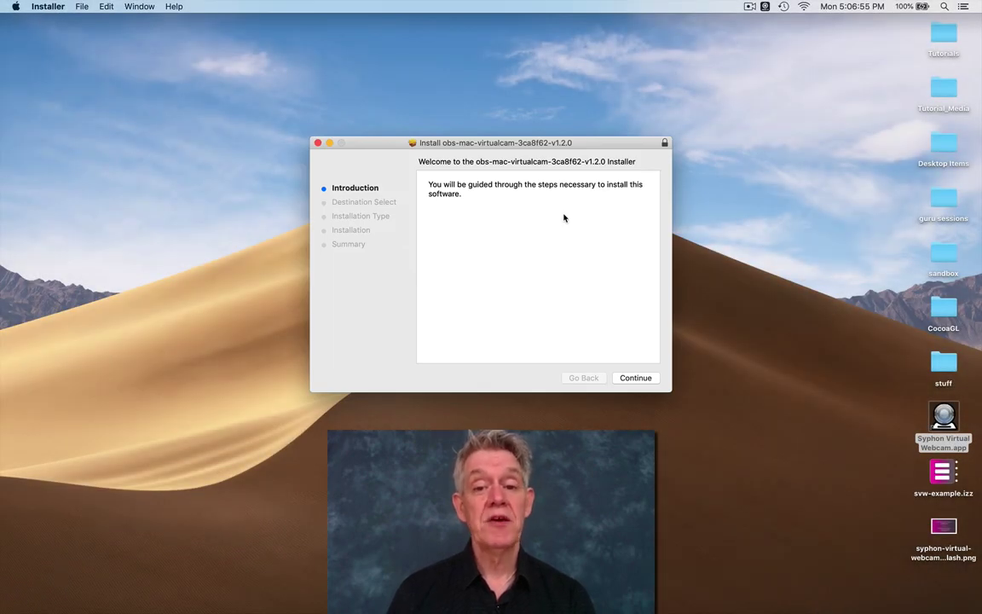
Install the OBS virtual webcam v1.2.0 package on Macintosh HD, trash the installer, and quit Syphon Virtual Webcam
click(630, 380)
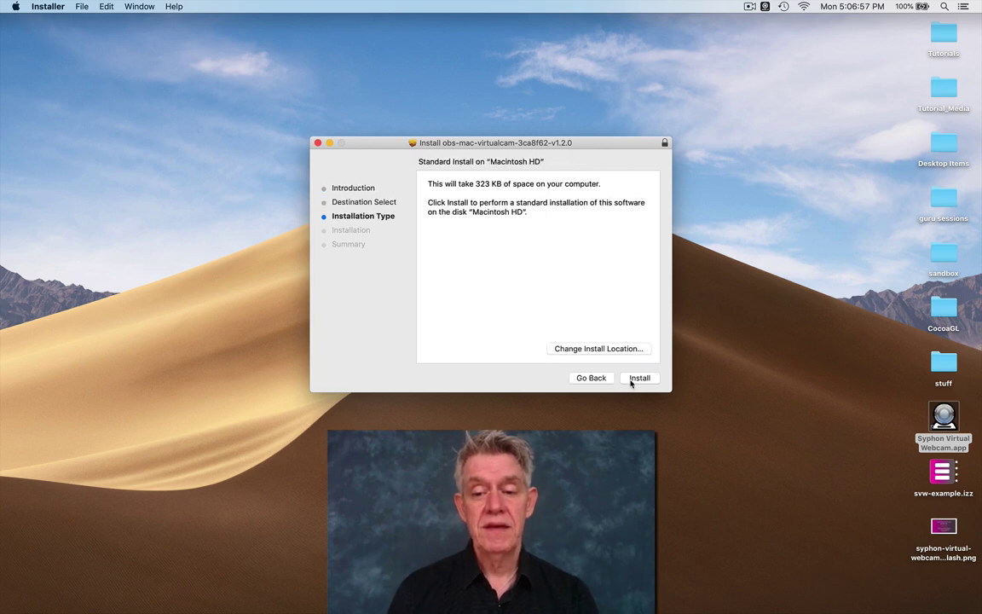
click(632, 378)
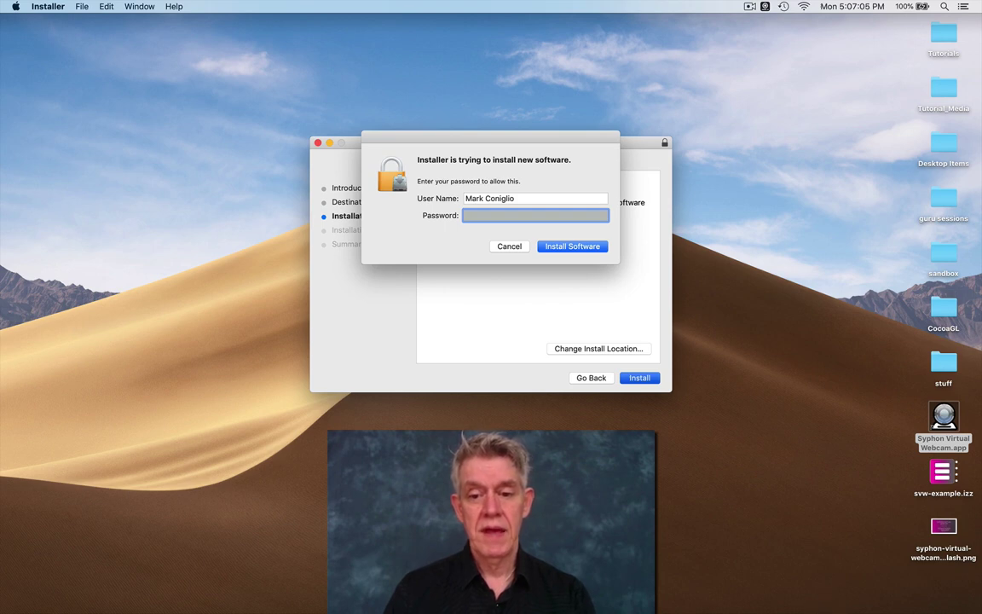
key(Return)
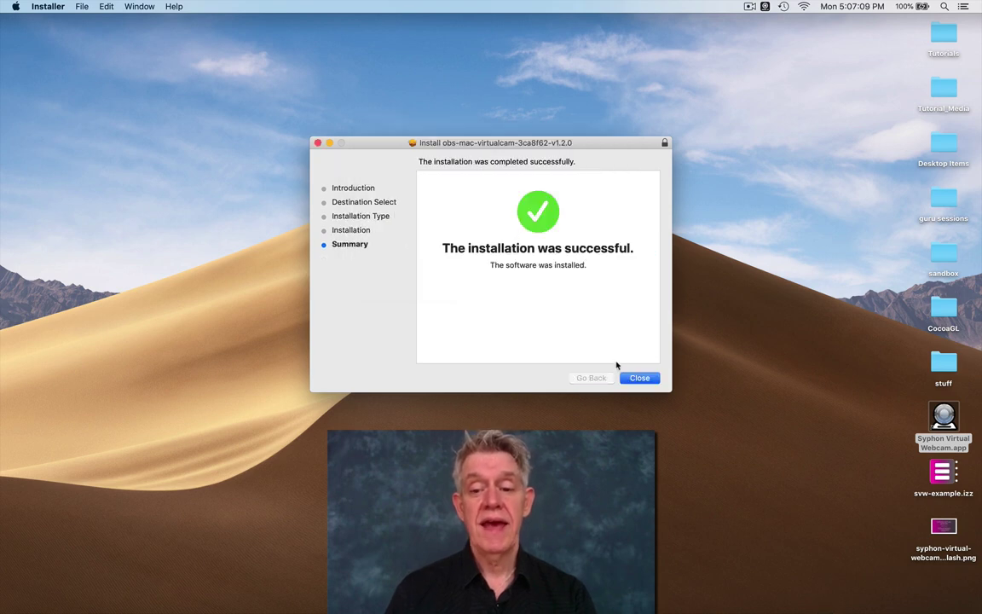
click(638, 377)
click(564, 220)
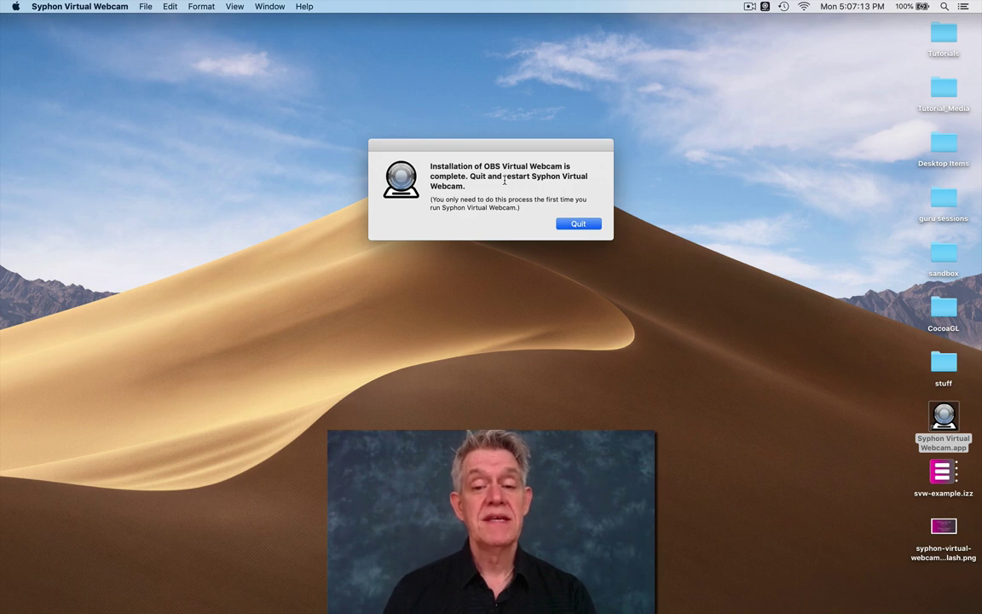
click(578, 224)
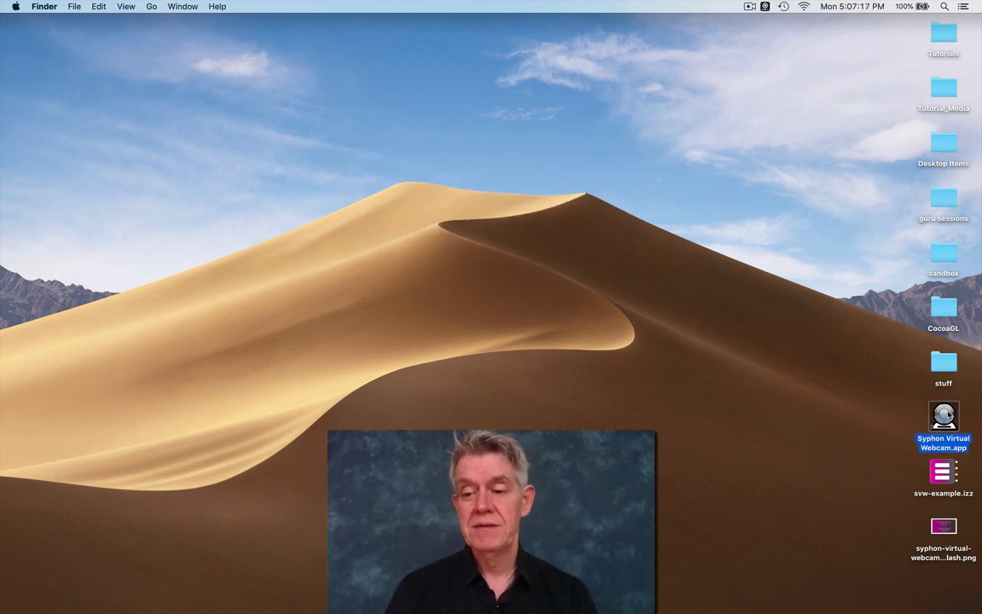
Relaunch Syphon Virtual Webcam and close its help window
double_click(943, 415)
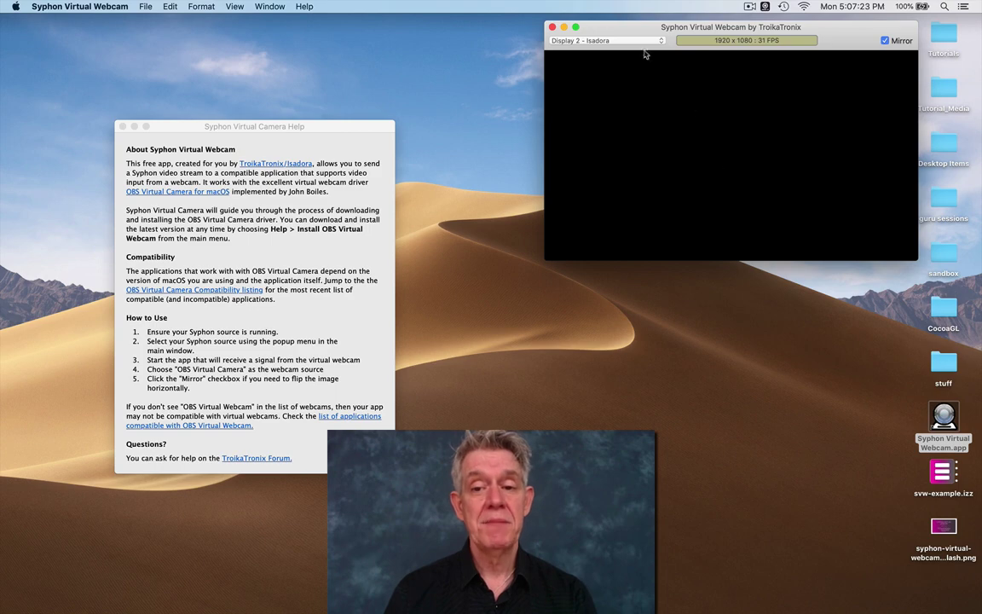
click(260, 153)
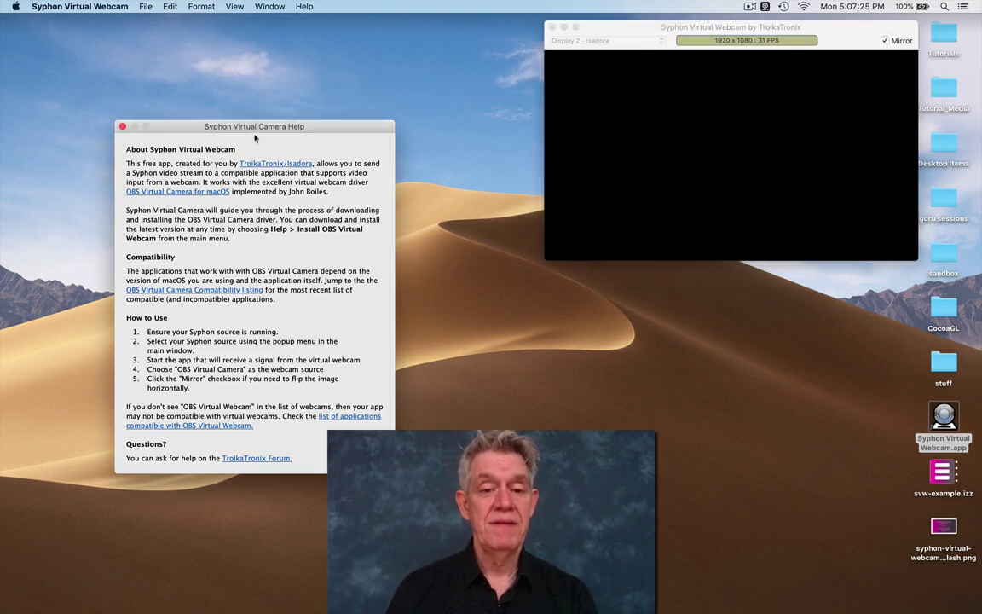
drag(255, 132, 460, 127)
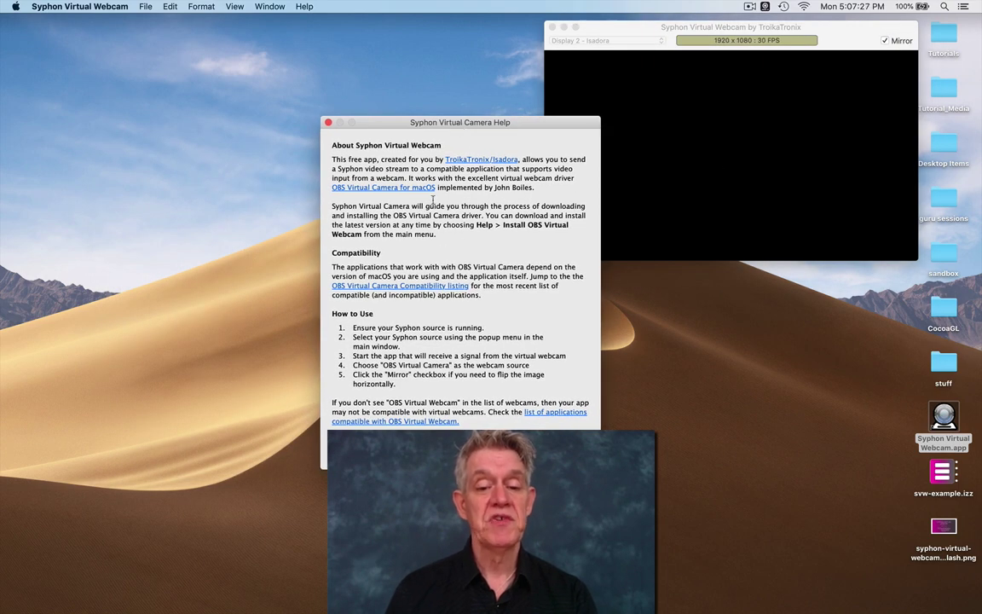
click(328, 123)
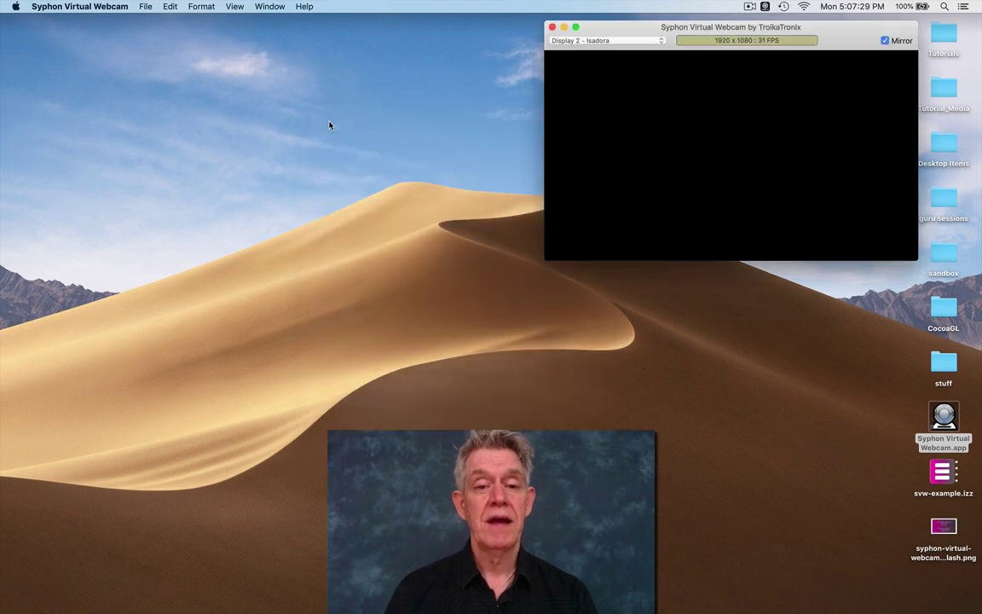
click(304, 7)
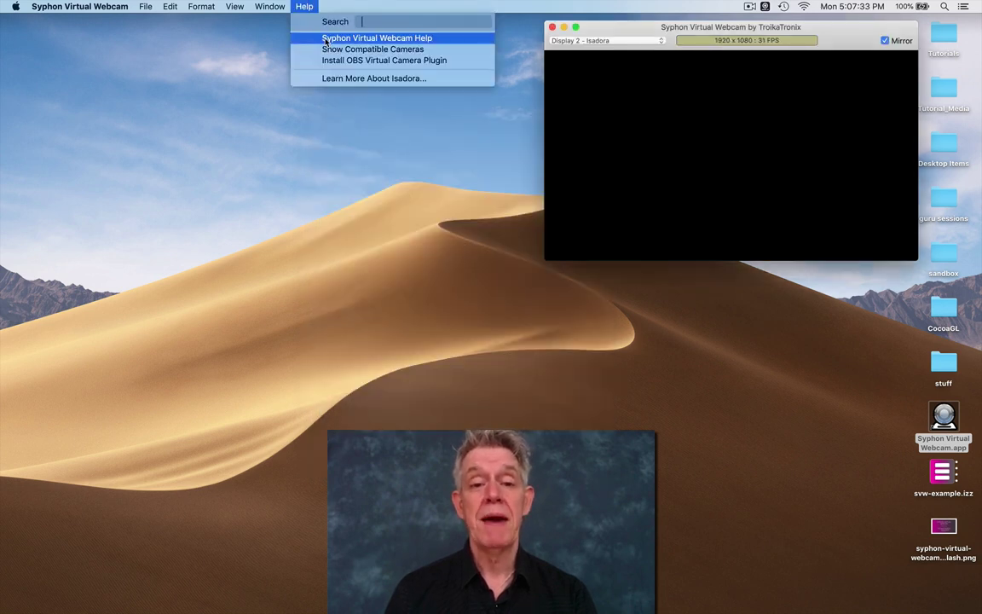
click(632, 162)
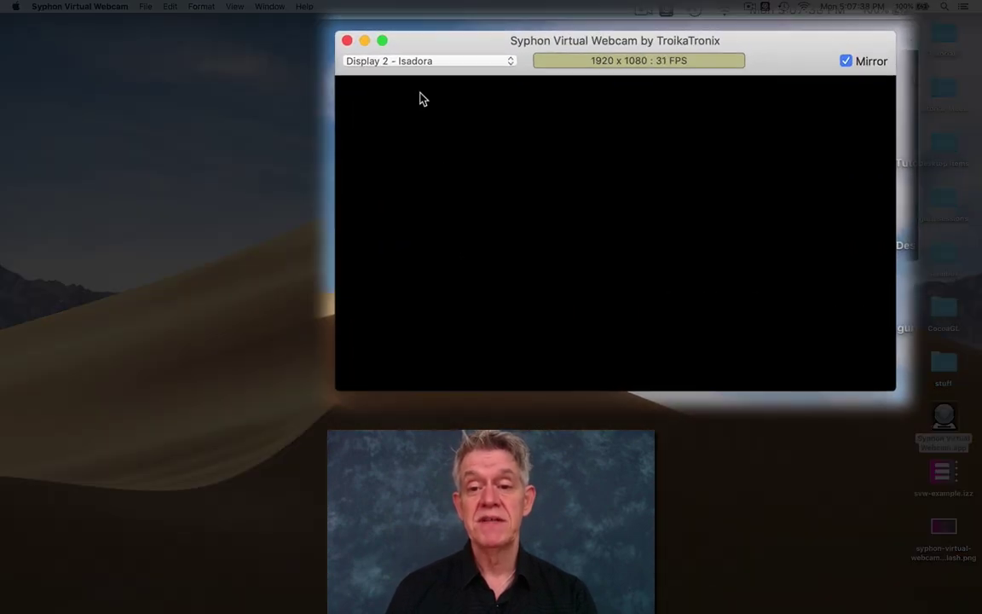
Keep Display 2 - Isadora as the Syphon source and switch to Isadora
click(422, 99)
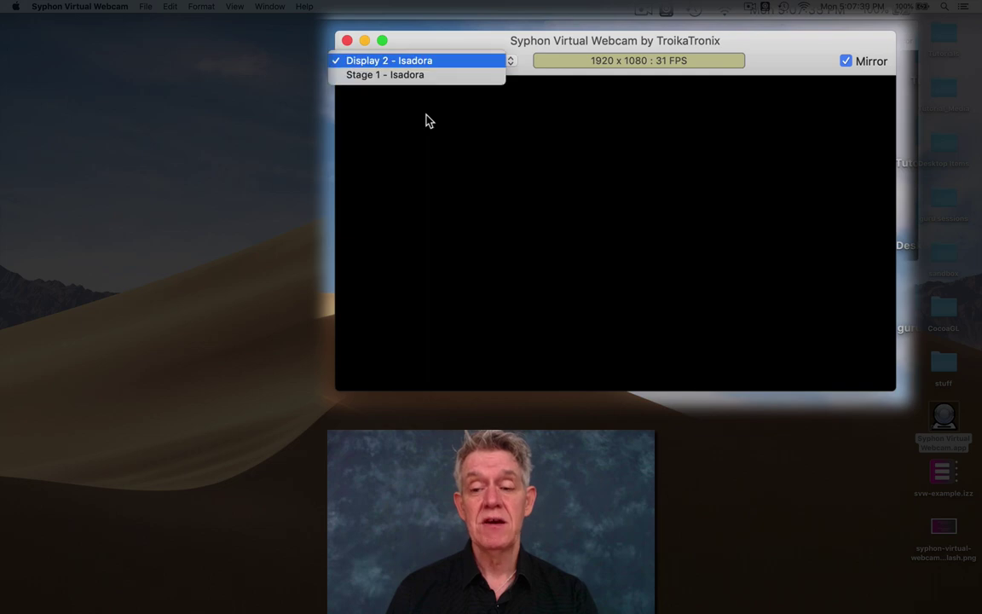
click(425, 119)
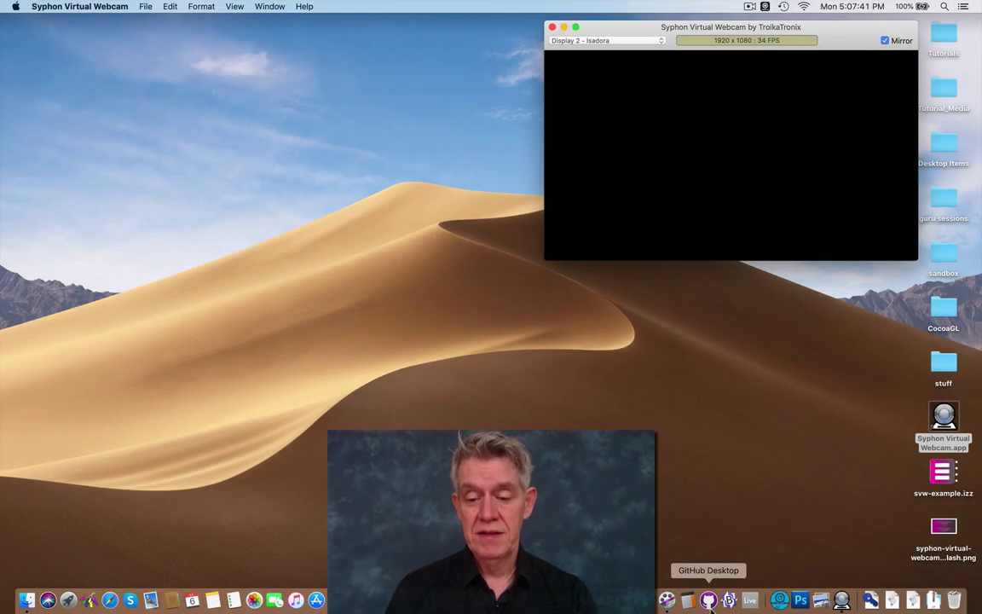
click(542, 607)
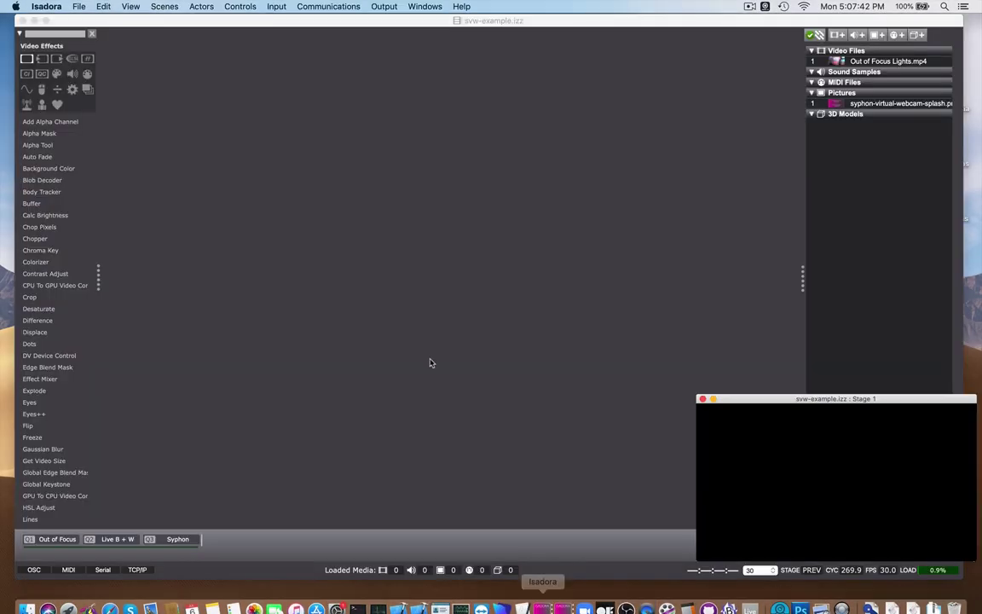
Play the Out of Focus scene and open Stage Setup showing Stage 1 with Syphon output
click(40, 543)
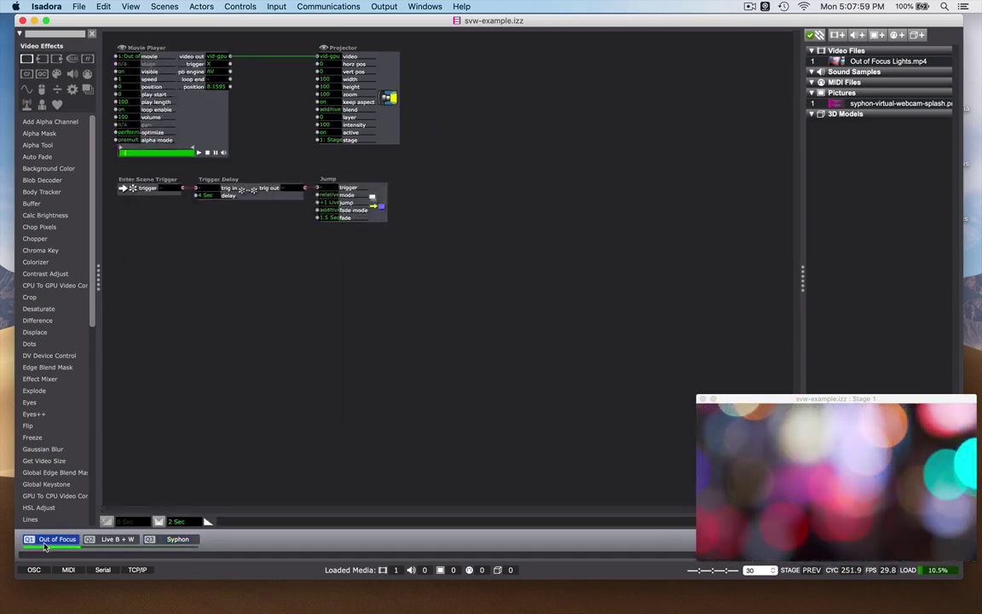
key(super+shift+s)
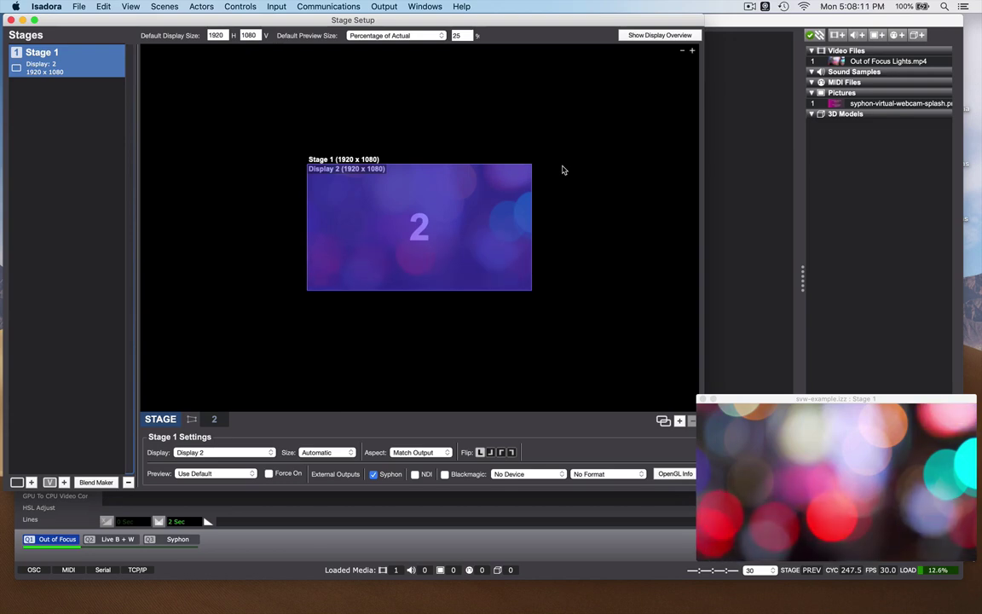
Close Stage Setup and hide Isadora so the webcam window shows its live stage output
key(super+w)
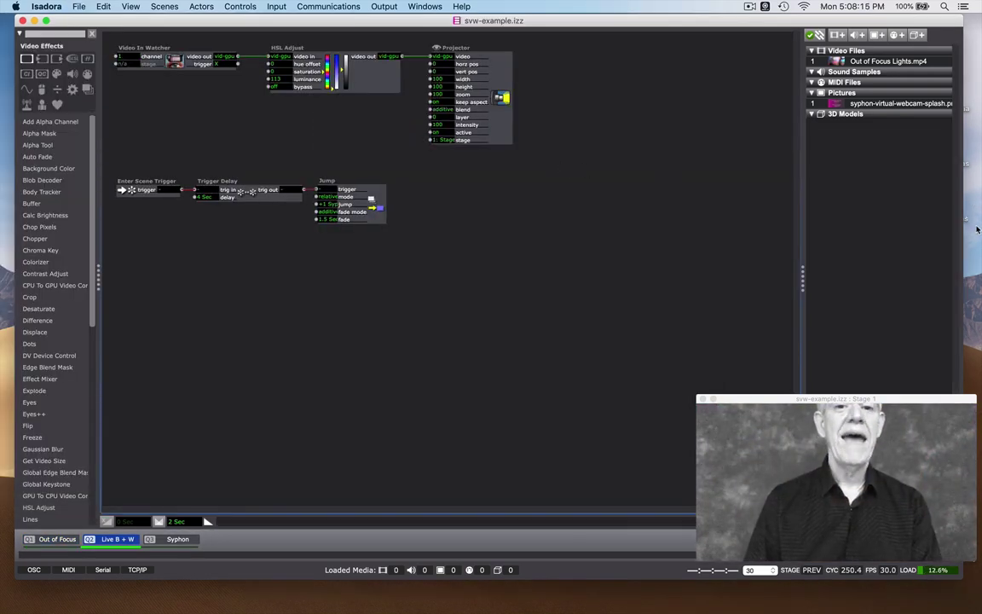
key(super+h)
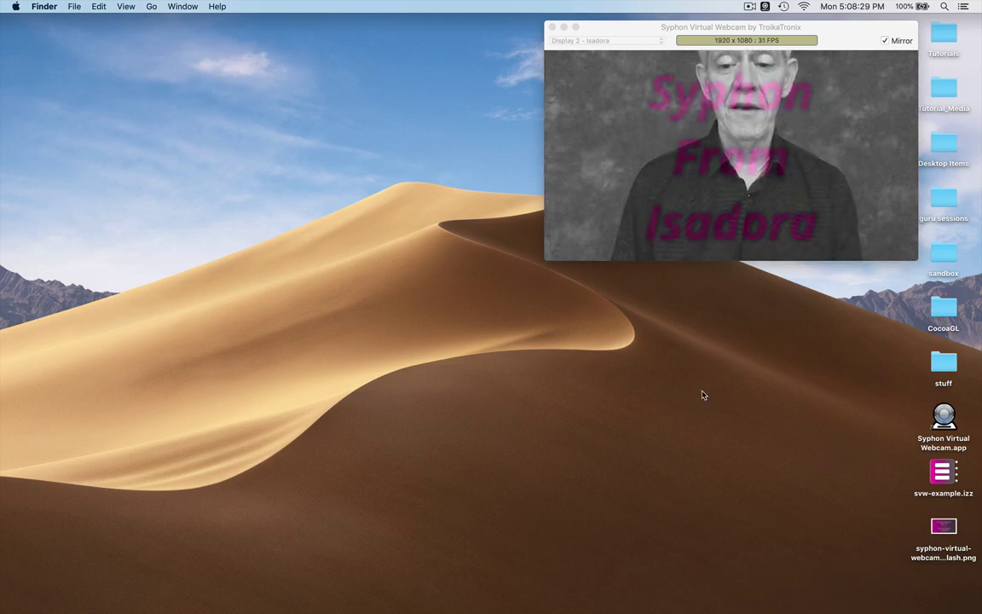
Start a new QuickTime movie recording and show its camera and microphone source menu
mouse_move(595, 607)
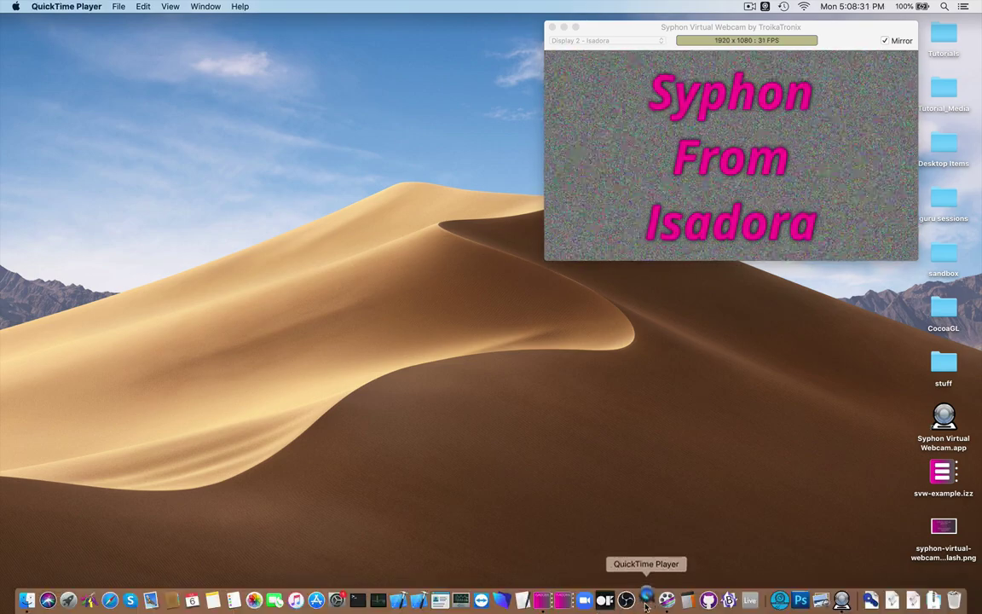
click(646, 602)
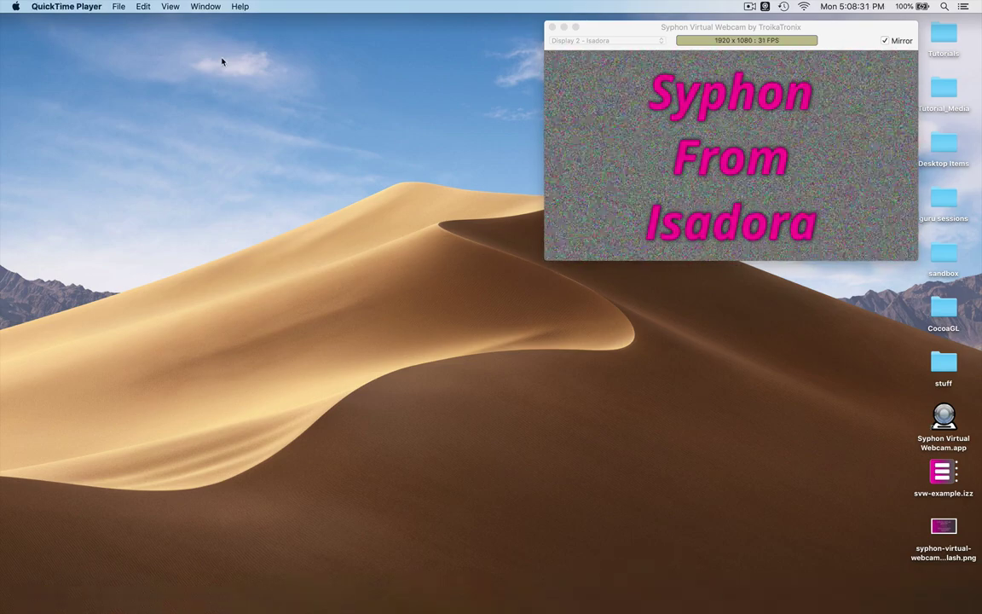
click(119, 7)
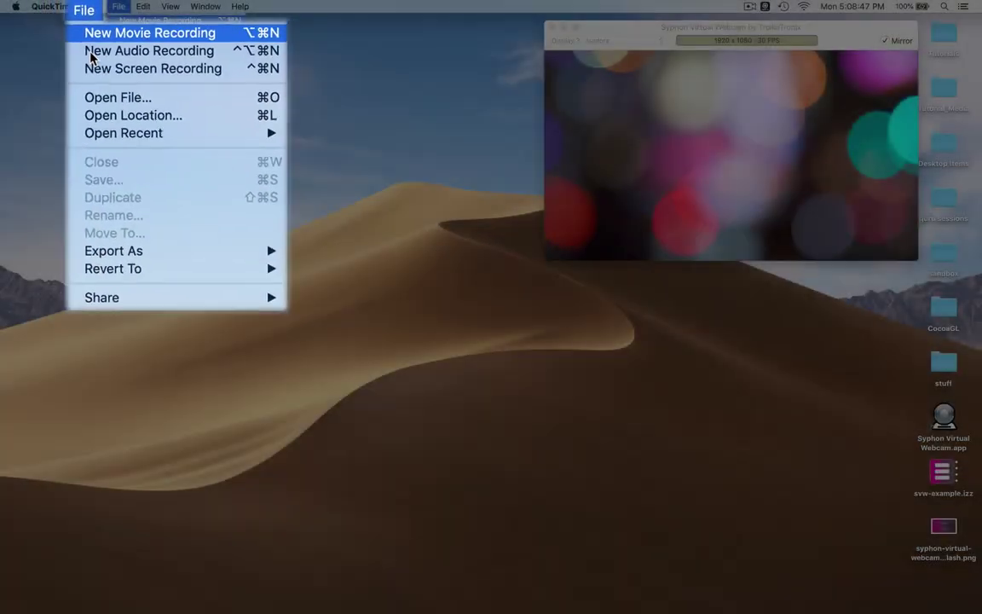
click(124, 25)
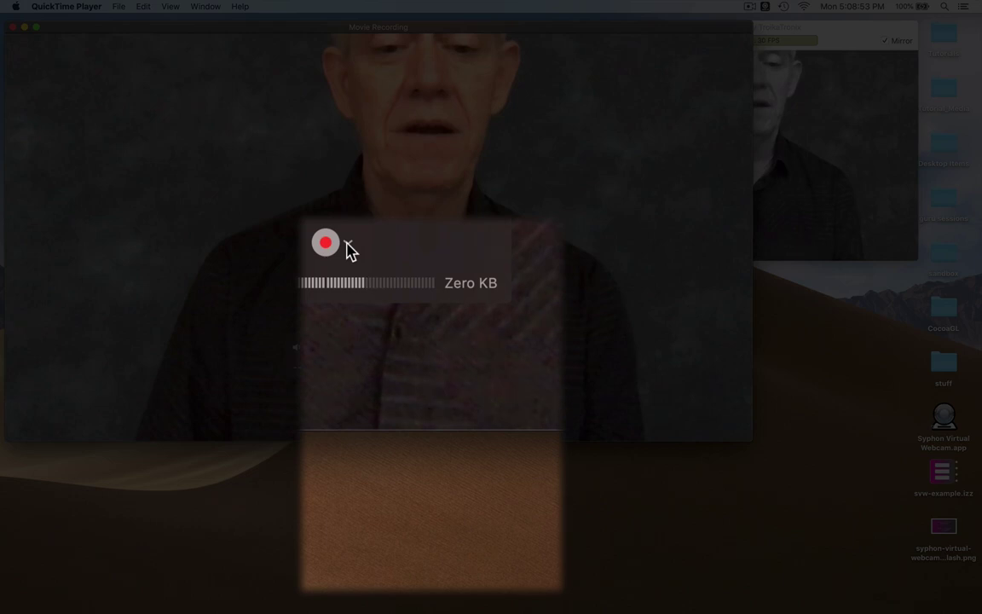
click(348, 245)
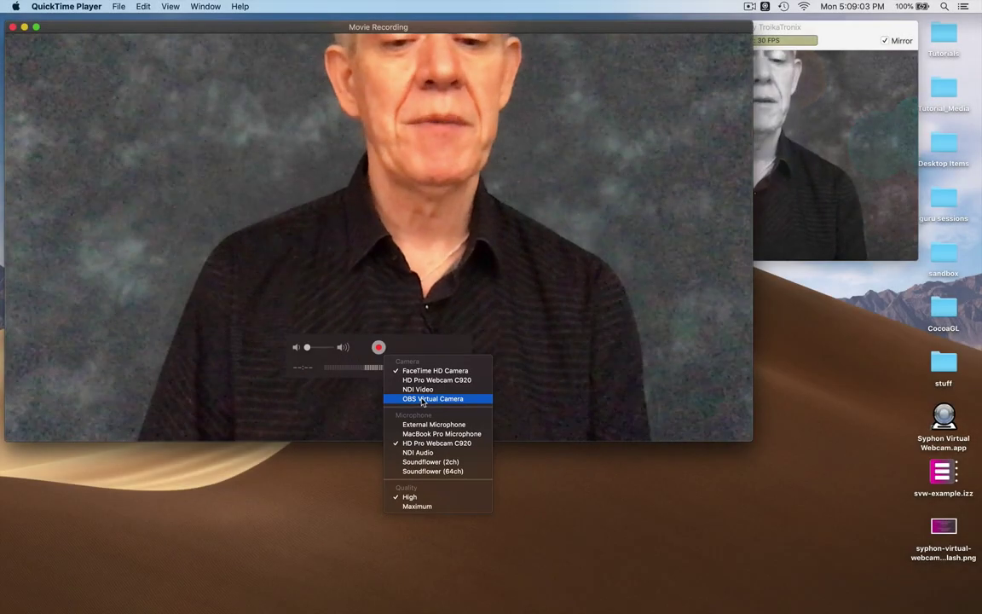
Set the recording camera to OBS Virtual Camera and shrink the Movie Recording window
click(420, 401)
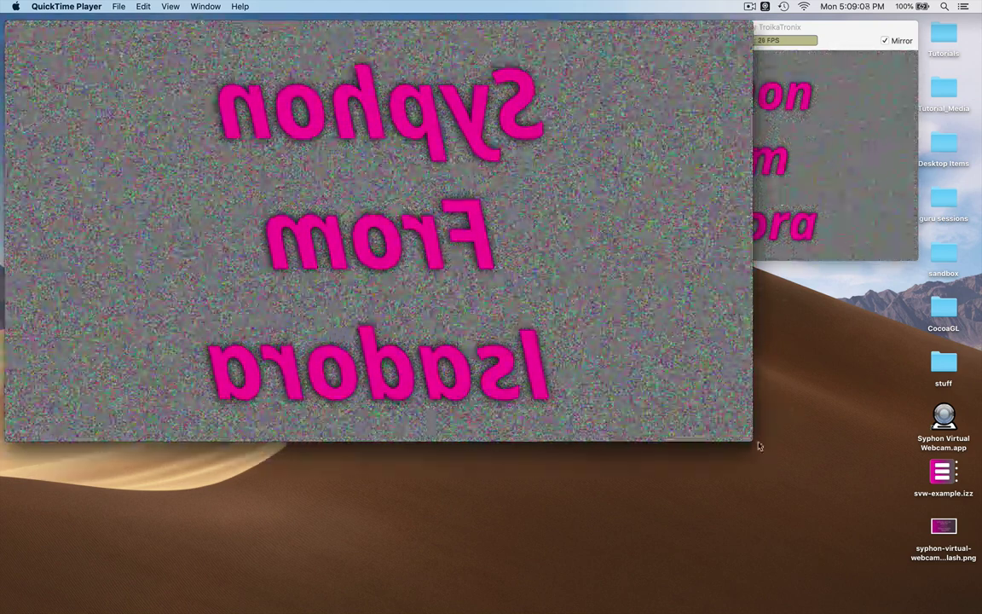
drag(754, 439, 565, 311)
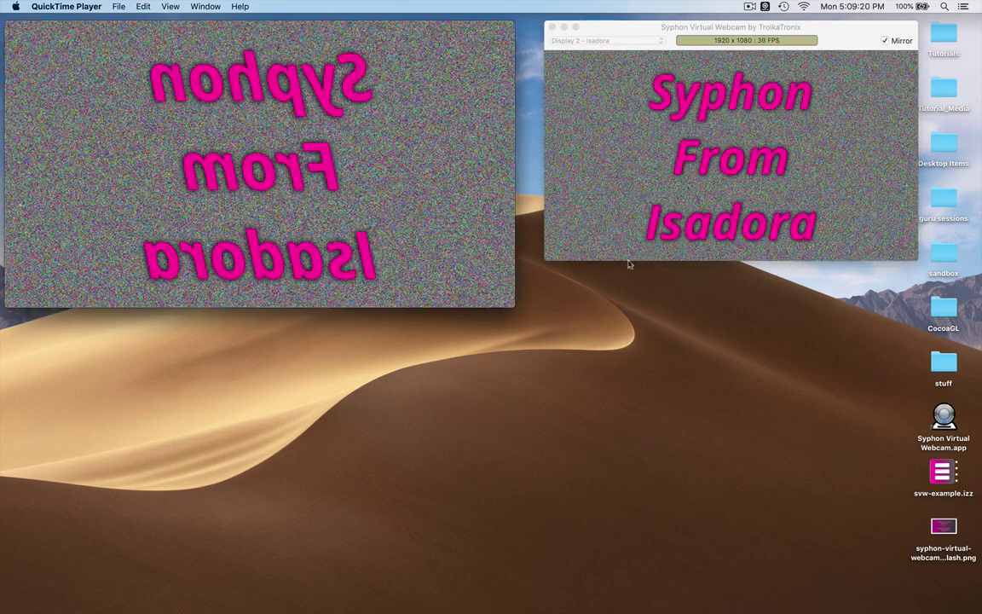
mouse_move(395, 154)
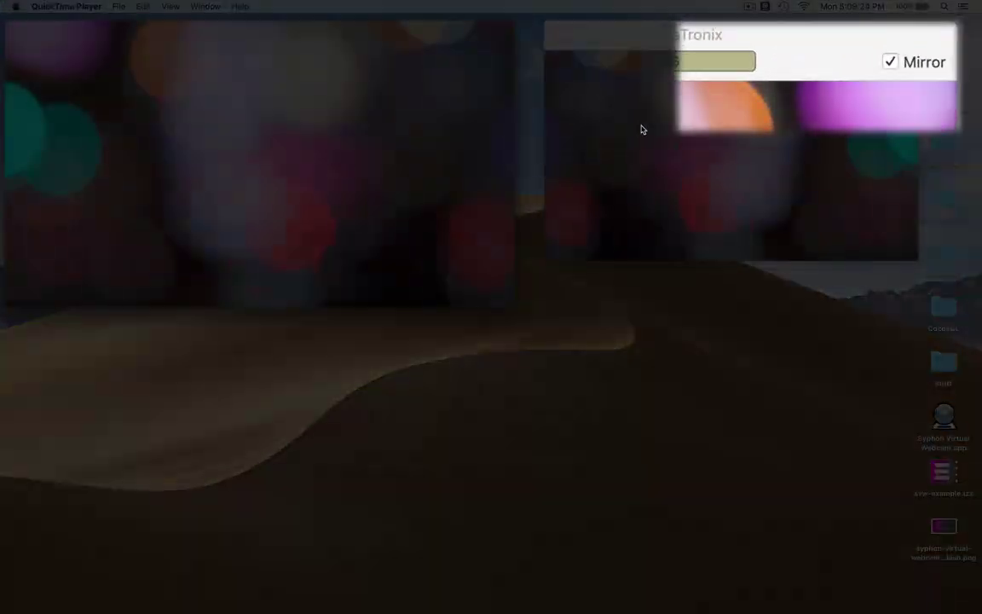
Uncheck Mirror in Syphon Virtual Webcam, leaving Display 2 - Isadora as the source
click(890, 58)
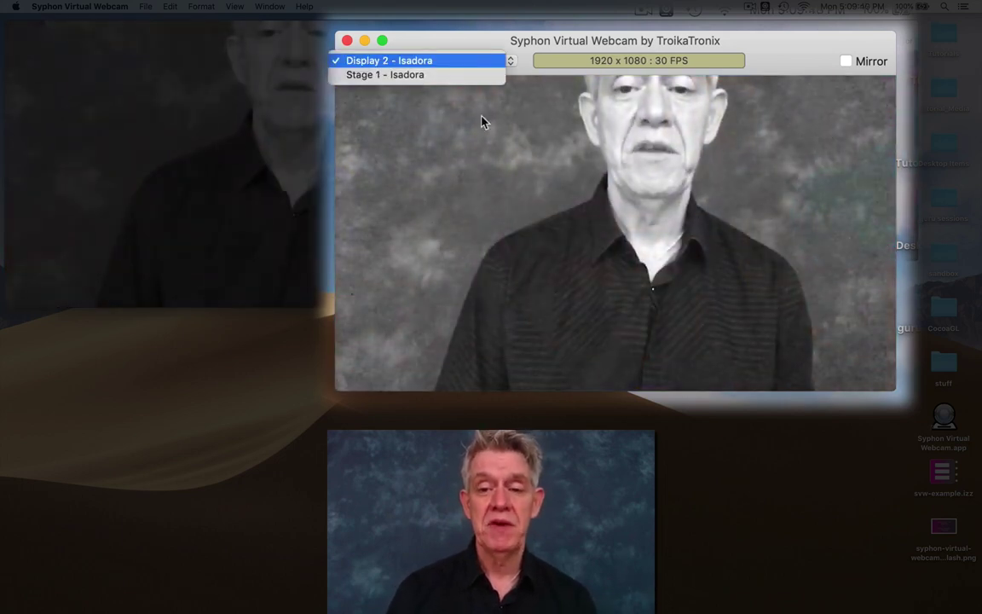
click(491, 150)
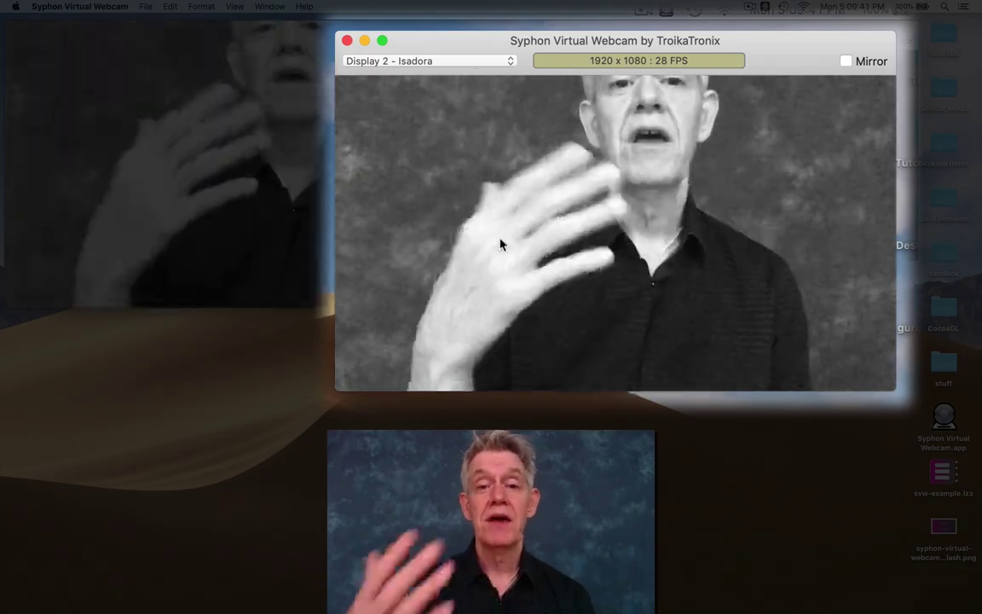